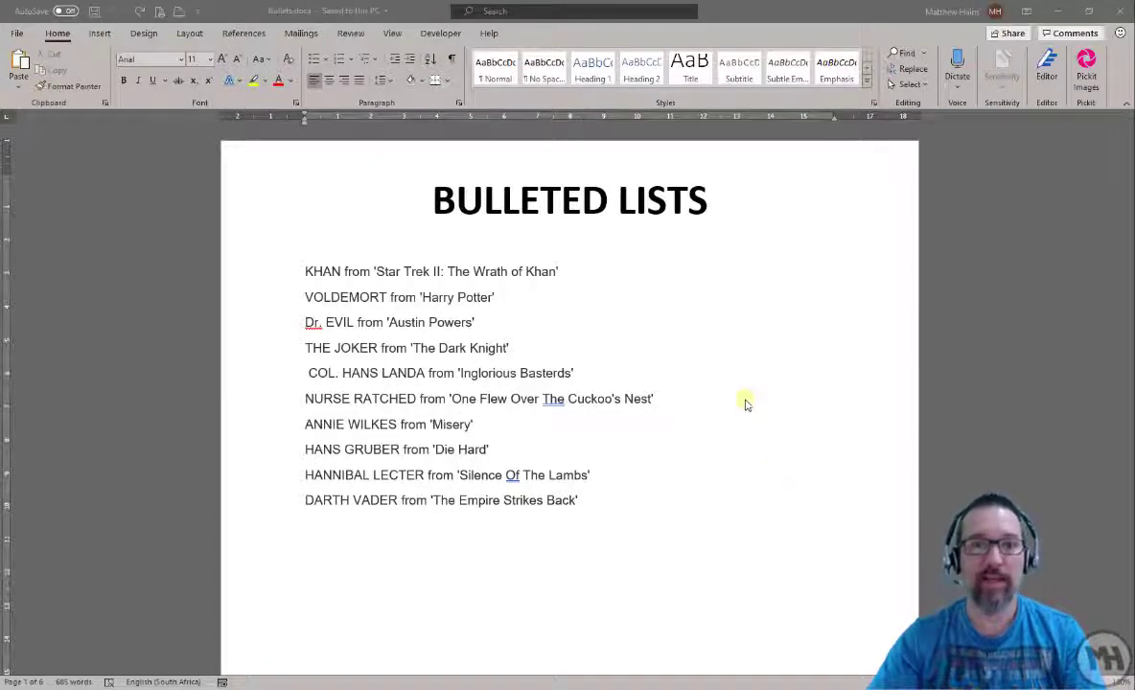
- Apply round bullets to the ten villain-and-film lines under the title
key("alt+Tab")
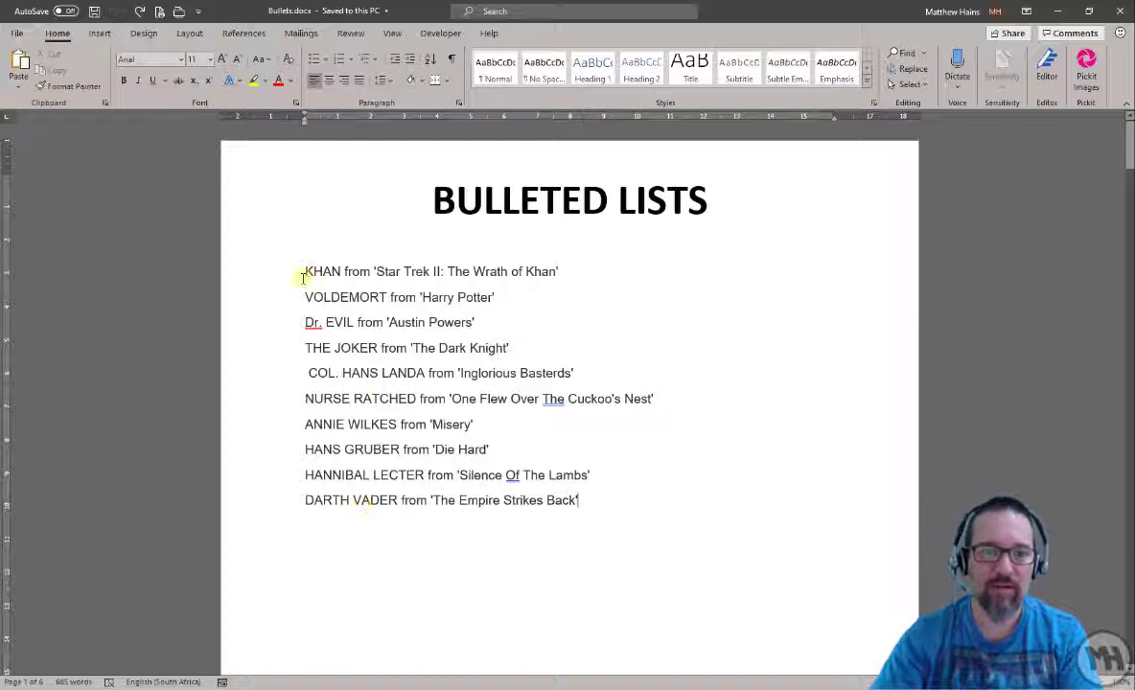
left_click_drag(304, 273, 588, 501)
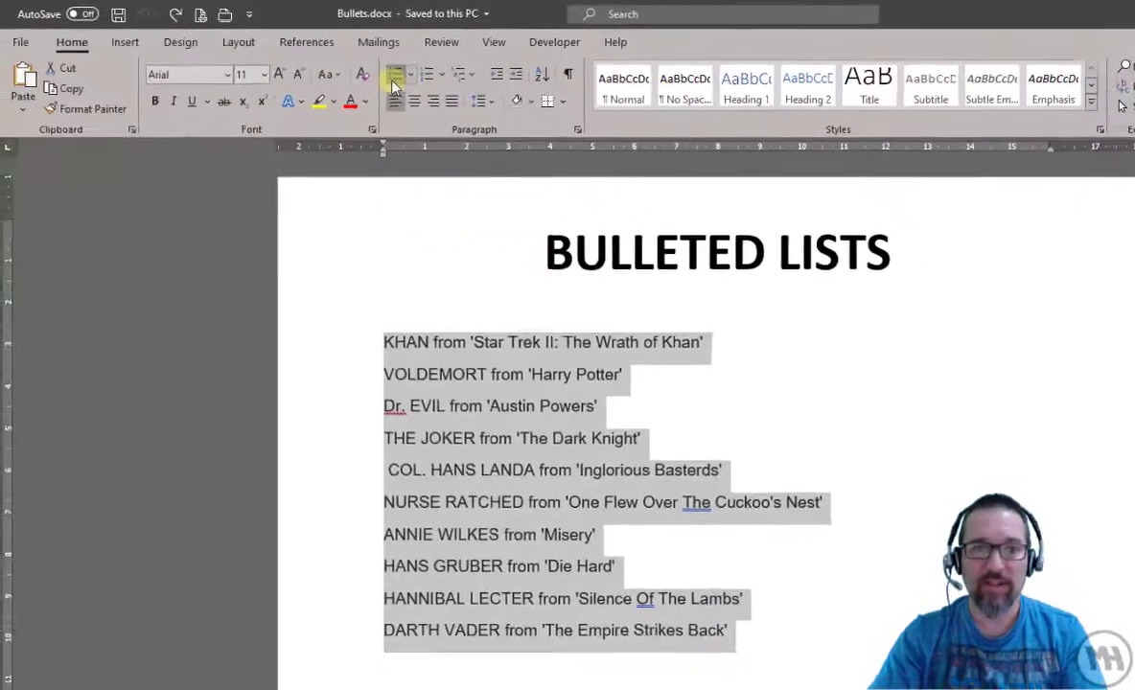
left_click(283, 96)
left_click(714, 652)
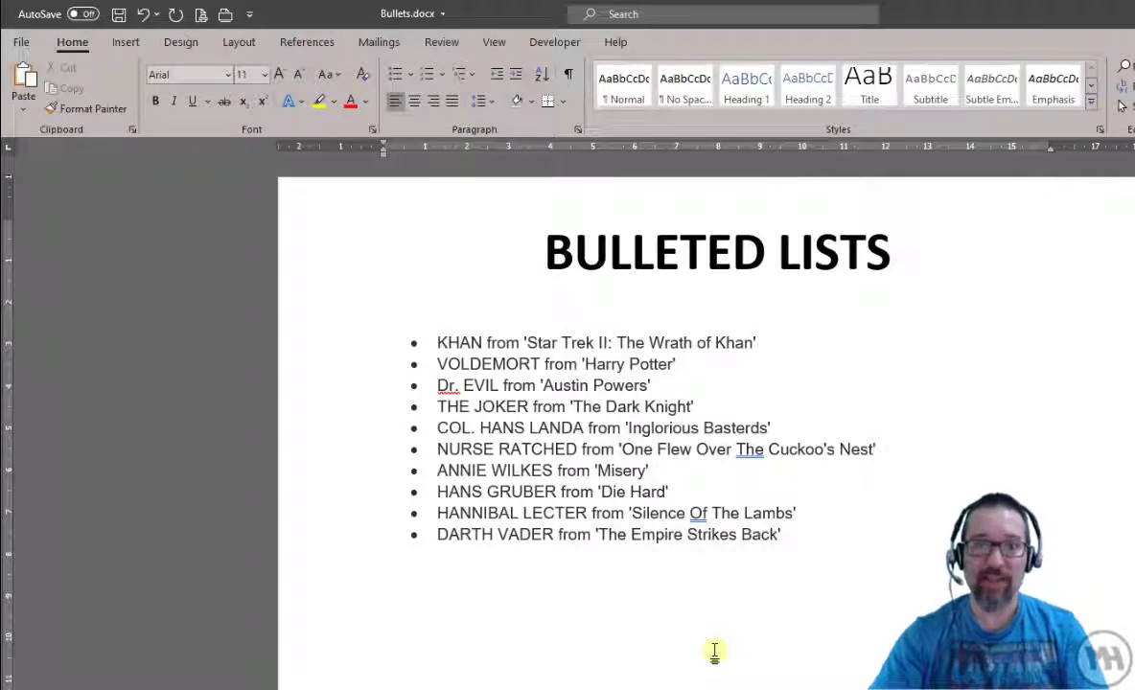
- Switch the next page's villain list to checkmark bullets from the bullet library
scroll(715, 652, "down", 15)
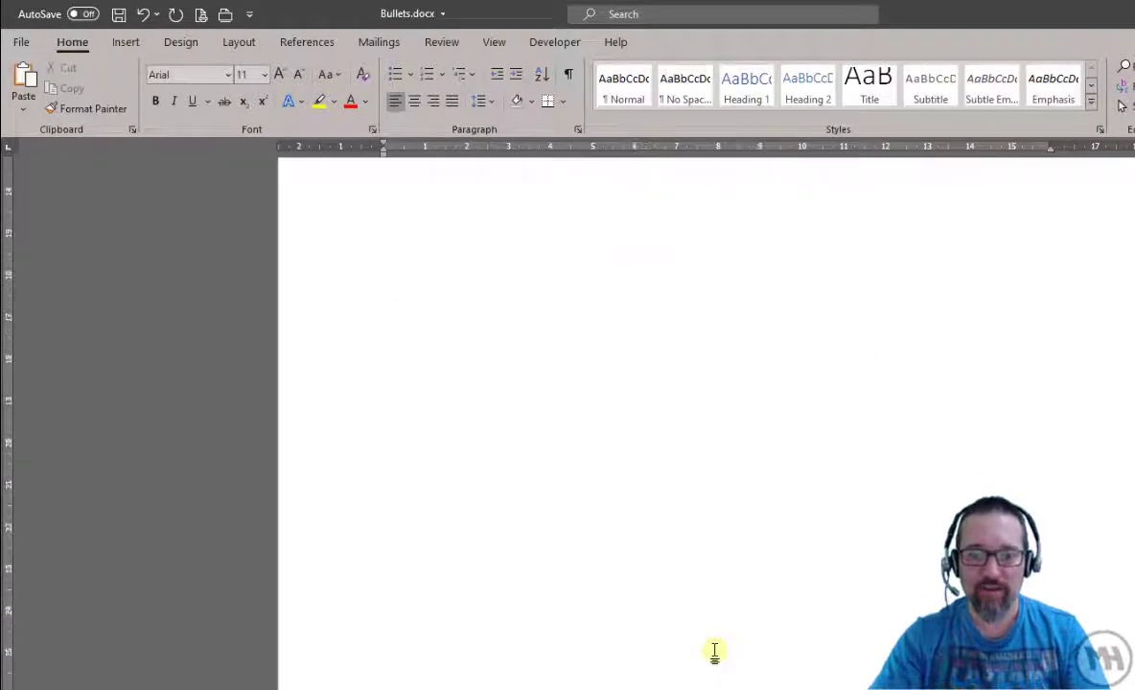
scroll(716, 652, "down", 10)
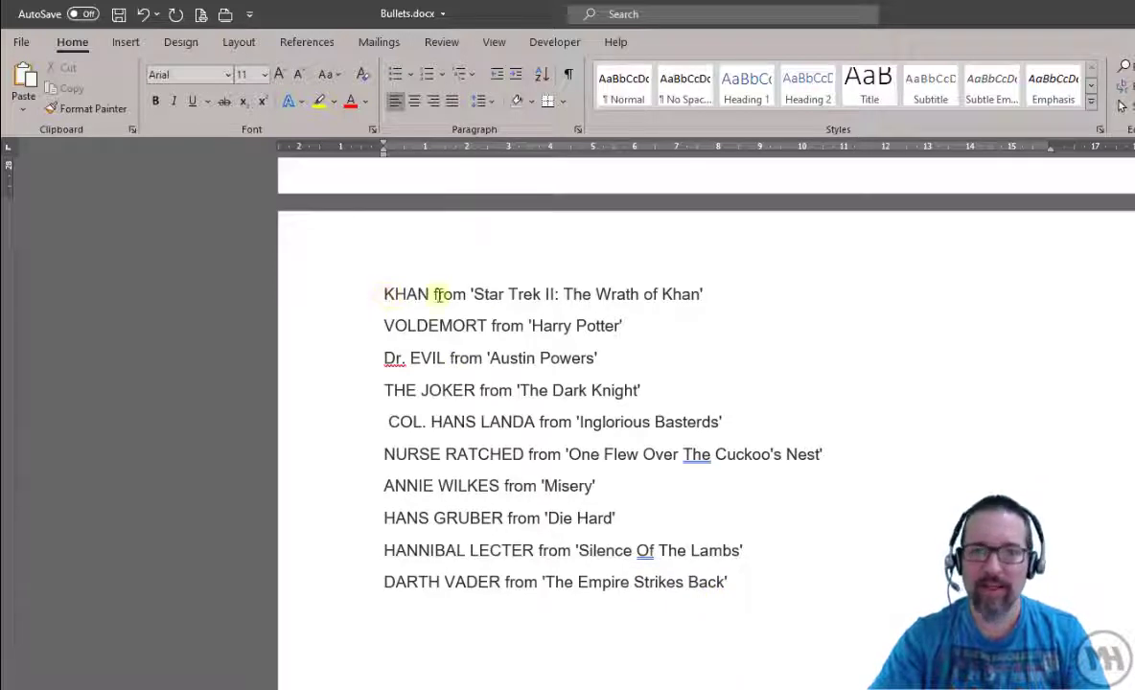
left_click_drag(386, 294, 740, 585)
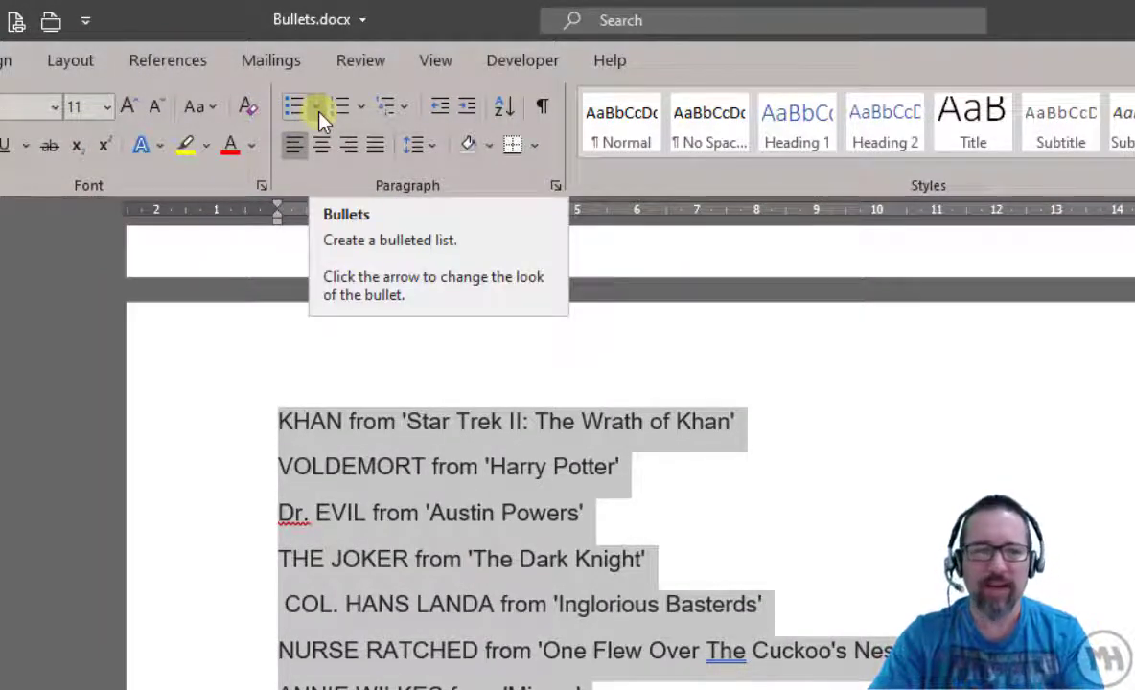
left_click(319, 111)
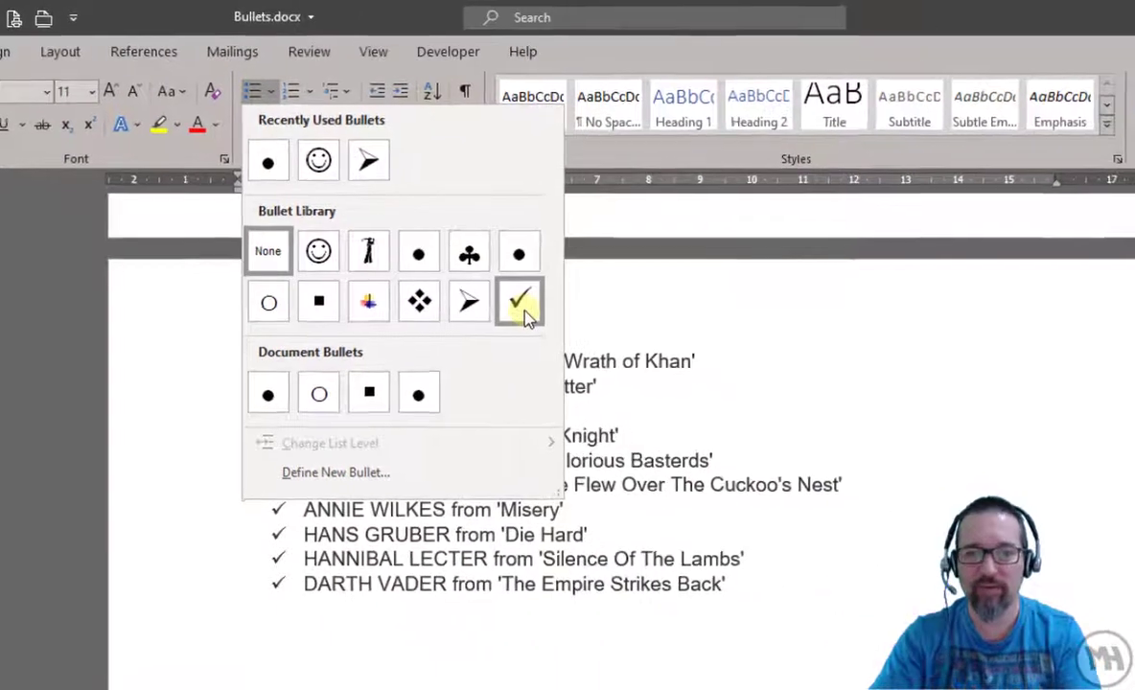
left_click(607, 353)
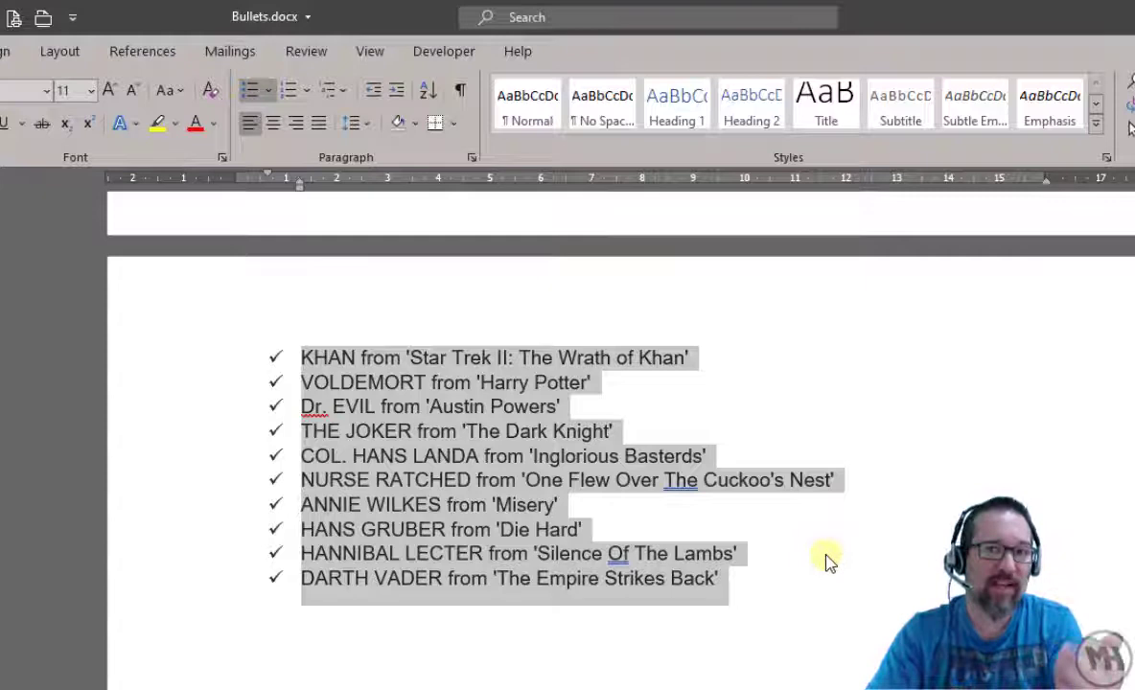
- Select the next unbulleted villain list further down
left_click(829, 561)
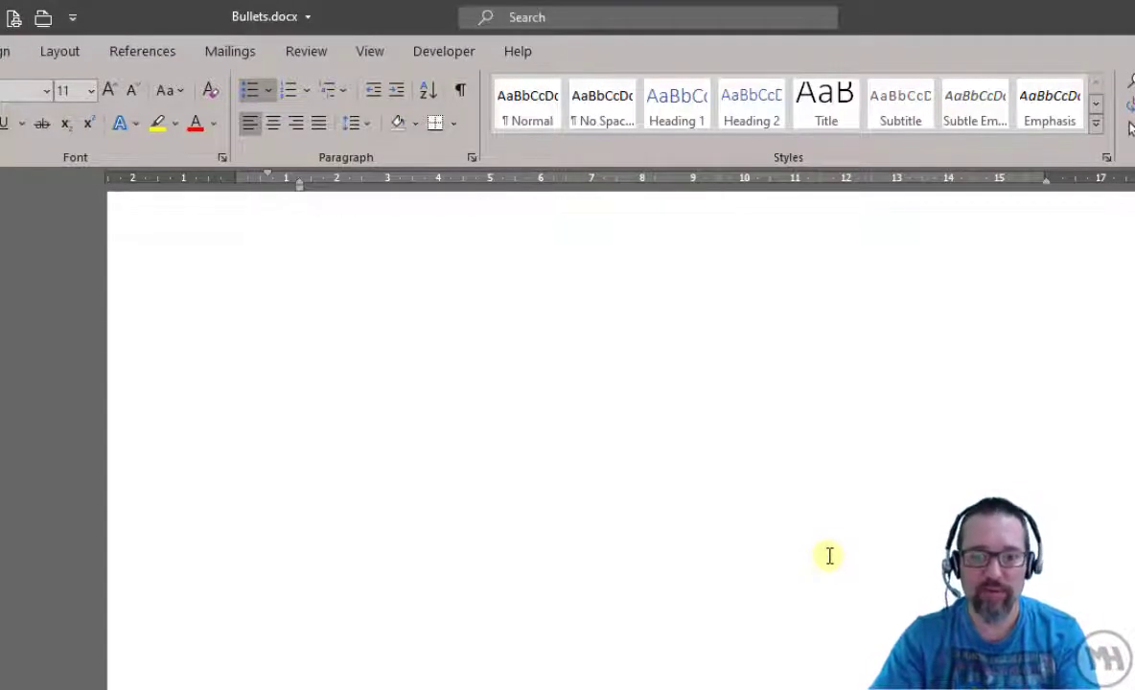
scroll(830, 556, "down", 5)
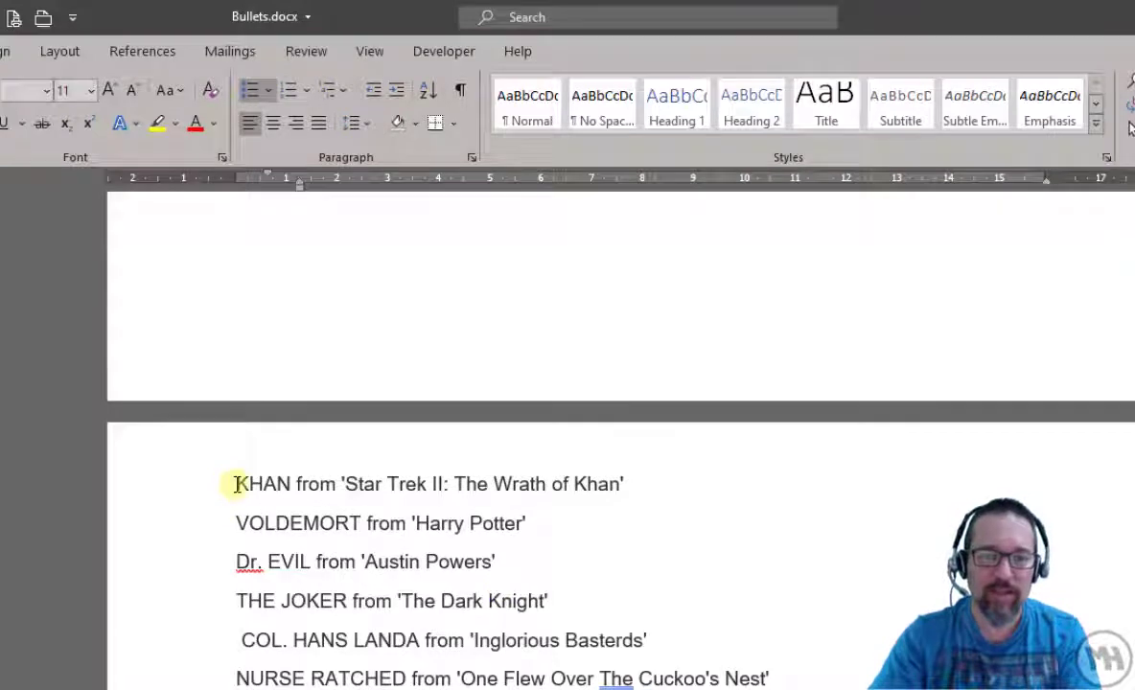
left_click_drag(236, 484, 748, 685)
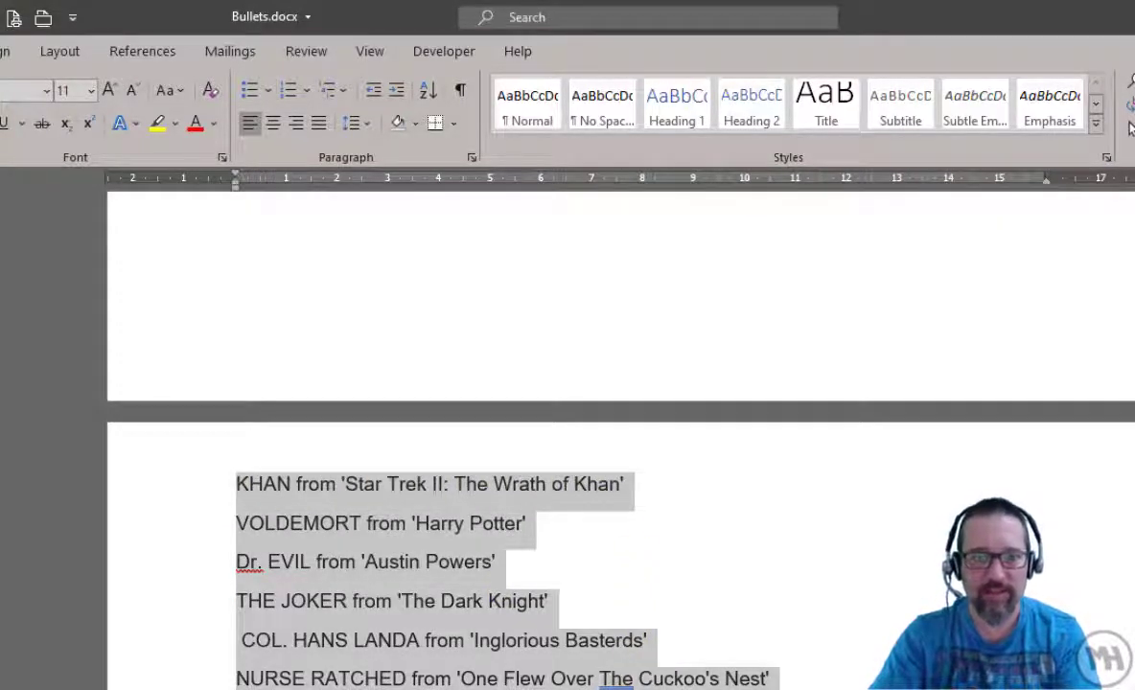
scroll(335, 474, "down", 3)
scroll(336, 287, "up", 1)
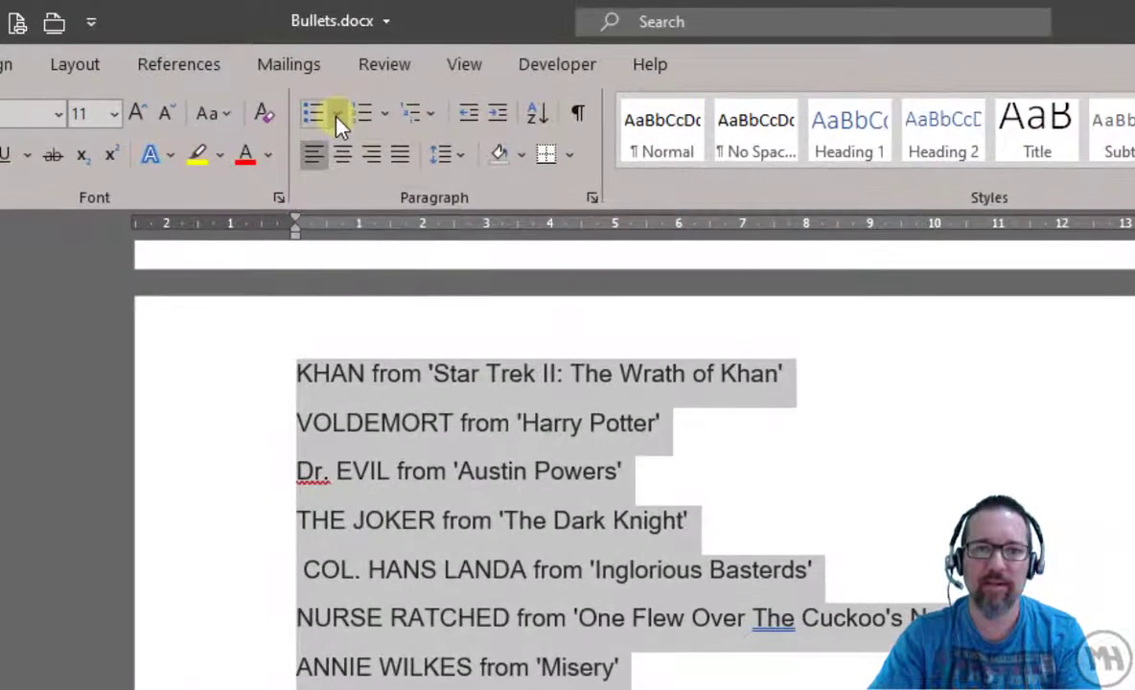
- Open Define New Bullet and its Wingdings symbol chart
left_click(337, 116)
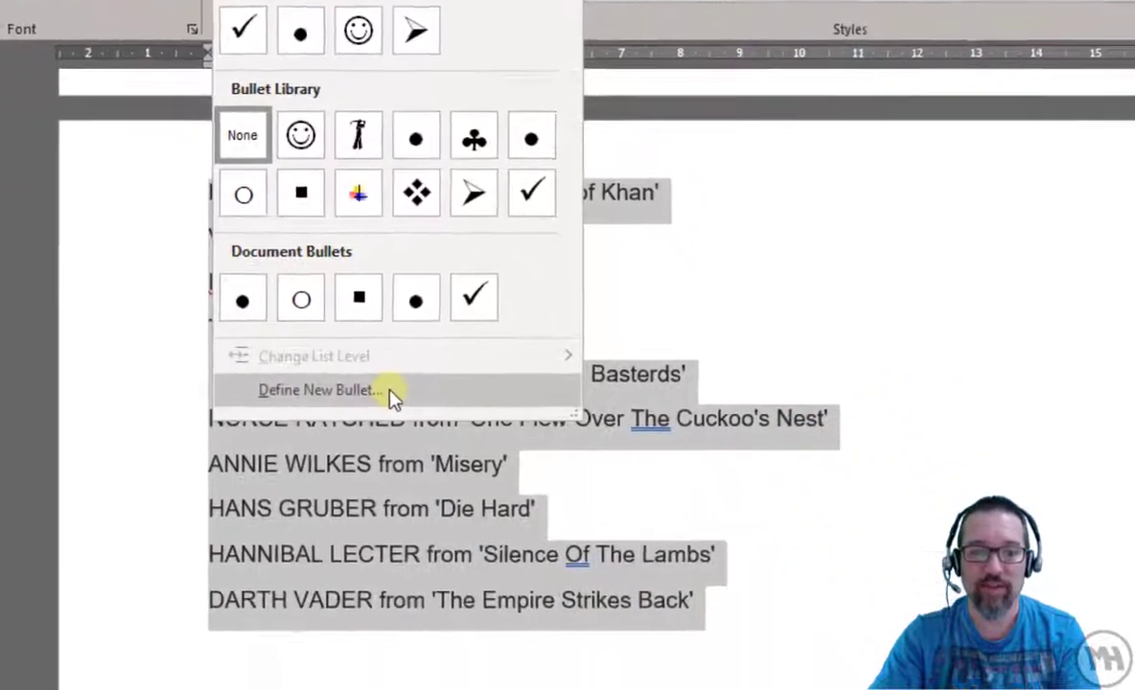
left_click(495, 592)
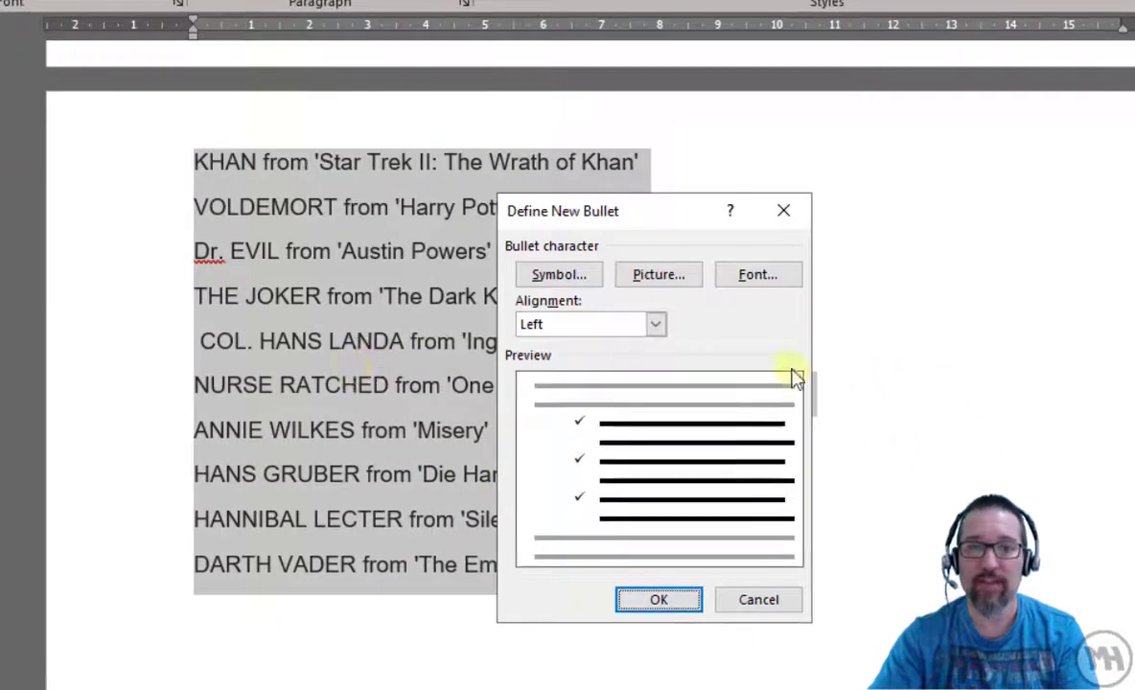
left_click_drag(652, 218, 641, 132)
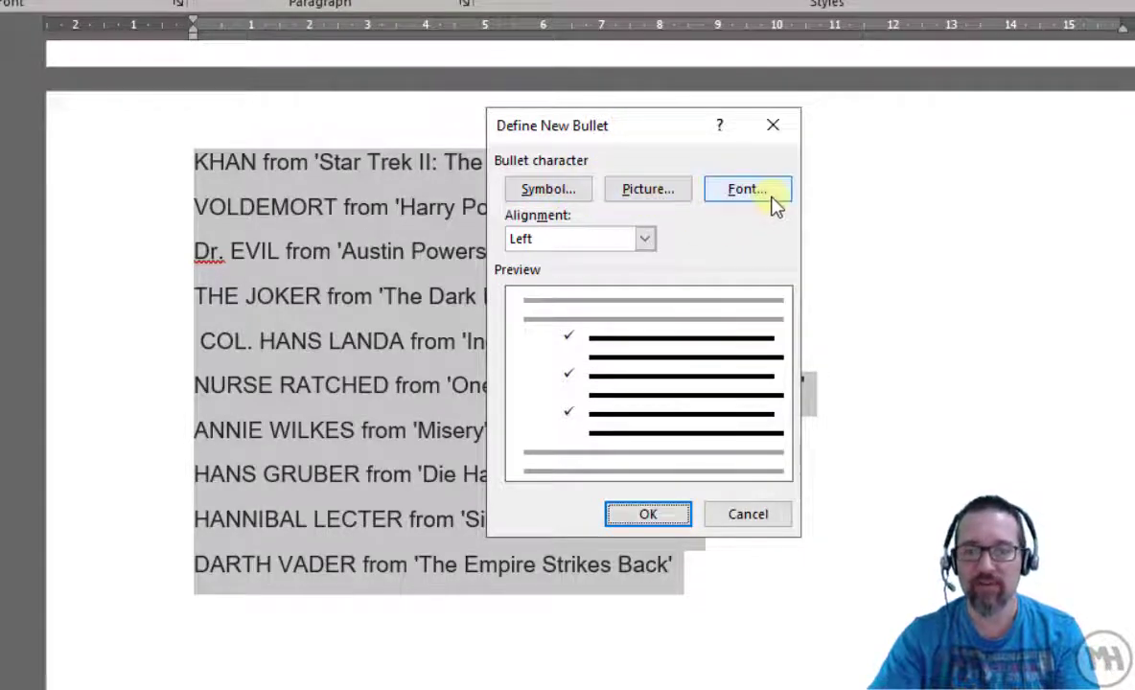
left_click(548, 191)
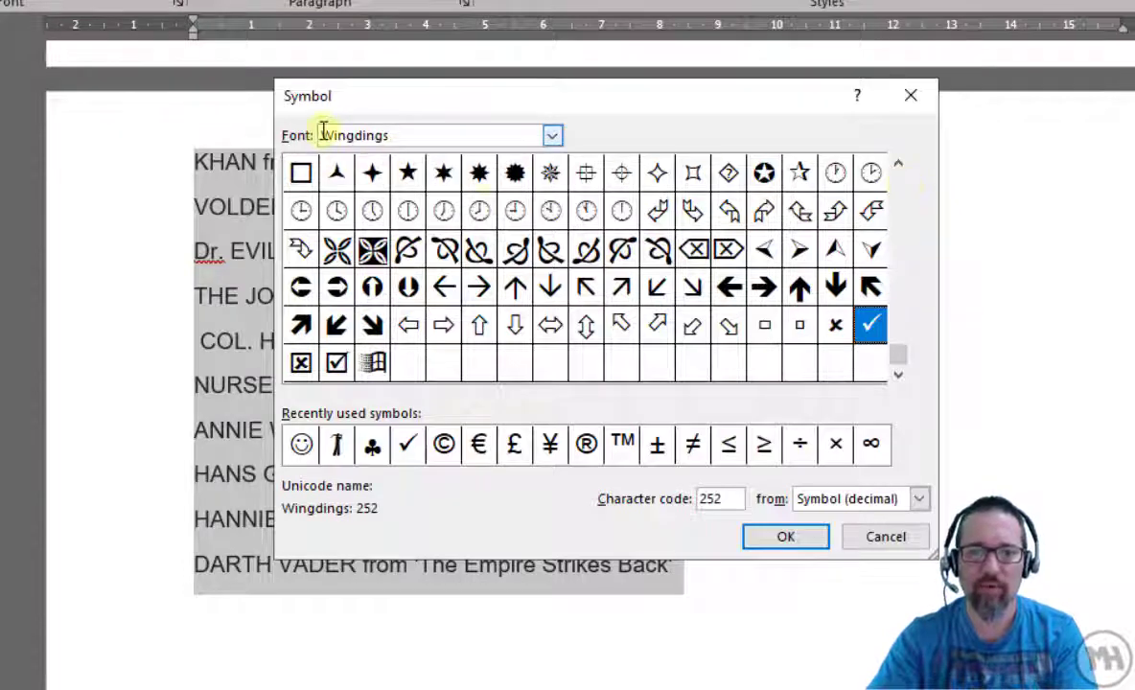
- Pick the Wingdings skull-and-crossbones symbol (code 78) in the symbol chart
left_click(898, 165)
left_click(898, 165)
left_click(898, 165)
left_click(899, 165)
left_click(898, 164)
left_click(899, 165)
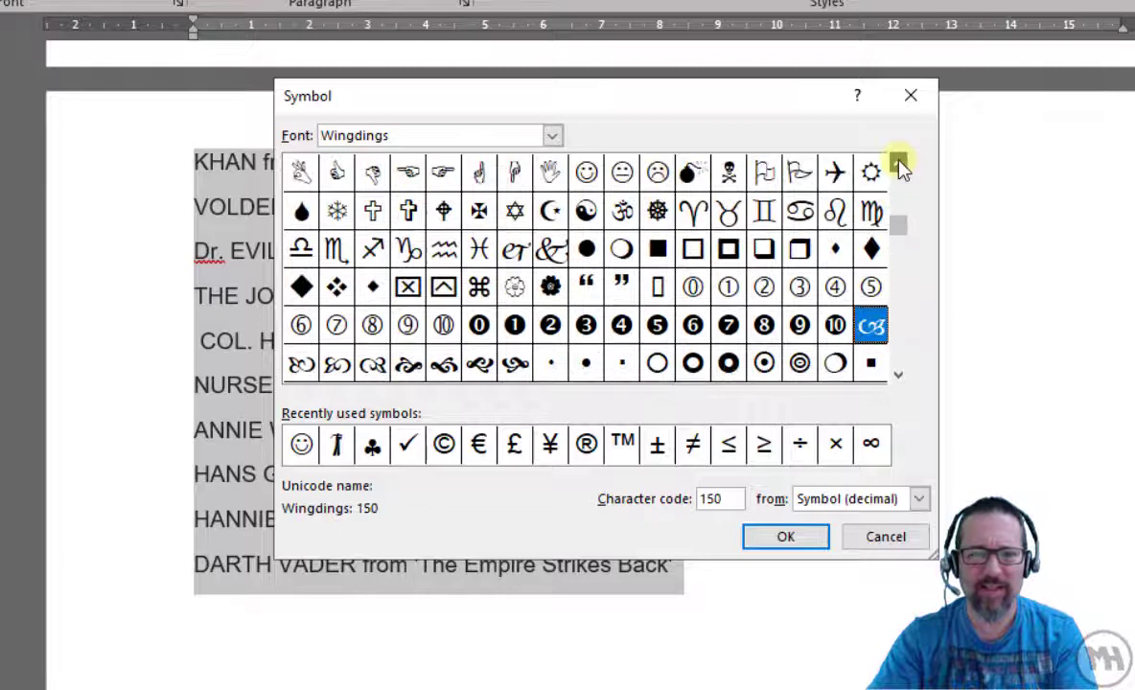
left_click(899, 165)
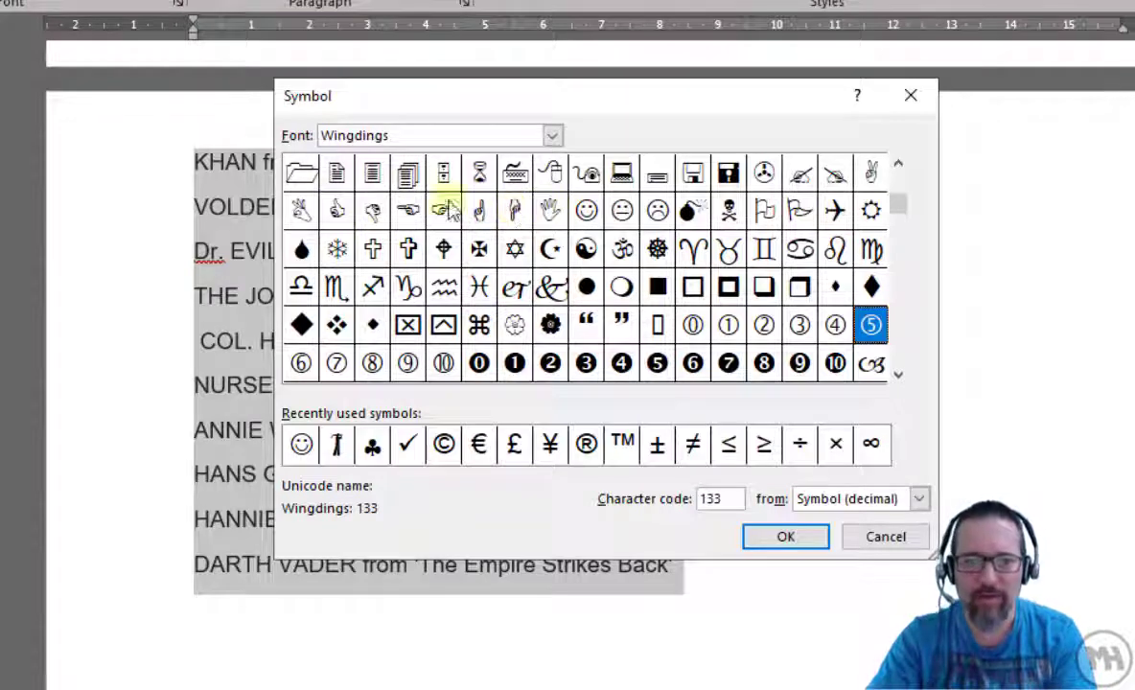
left_click(899, 168)
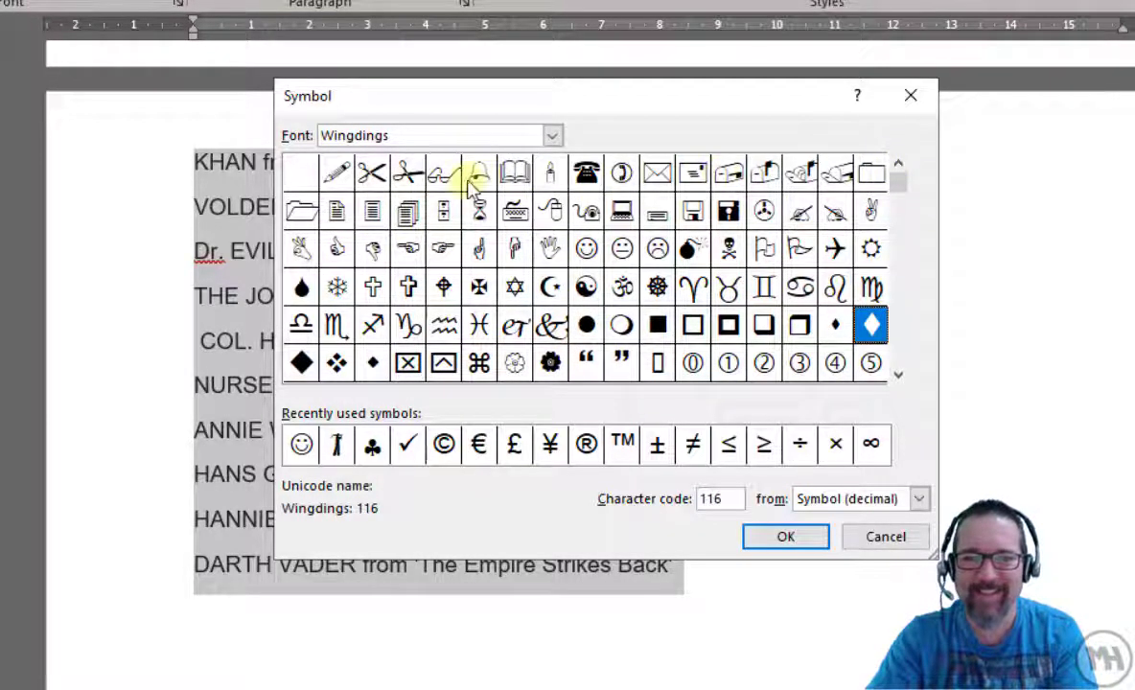
left_click(732, 254)
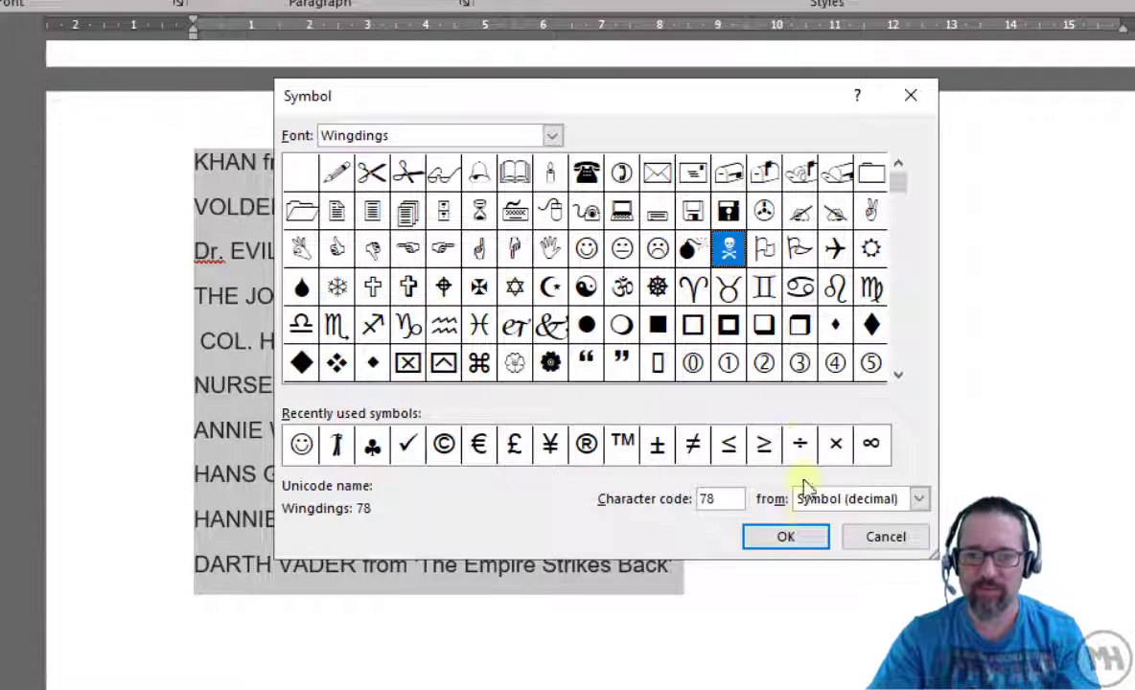
- Confirm the skull bullet so all ten villain lines use it
left_click(803, 537)
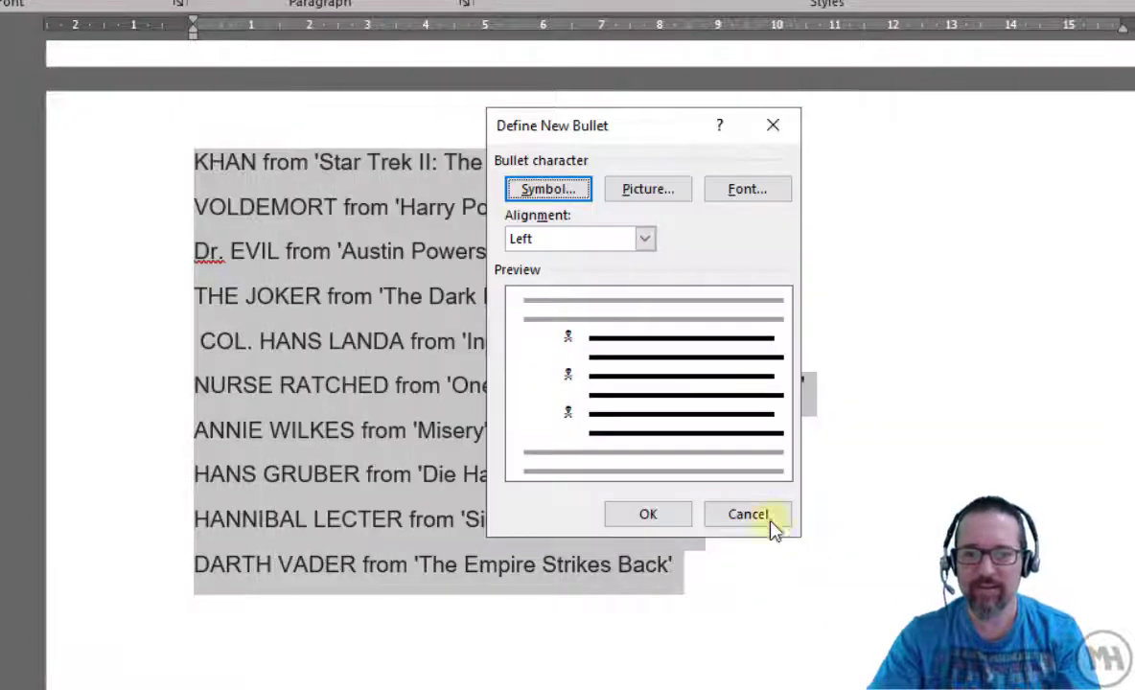
left_click(650, 516)
left_click(809, 427)
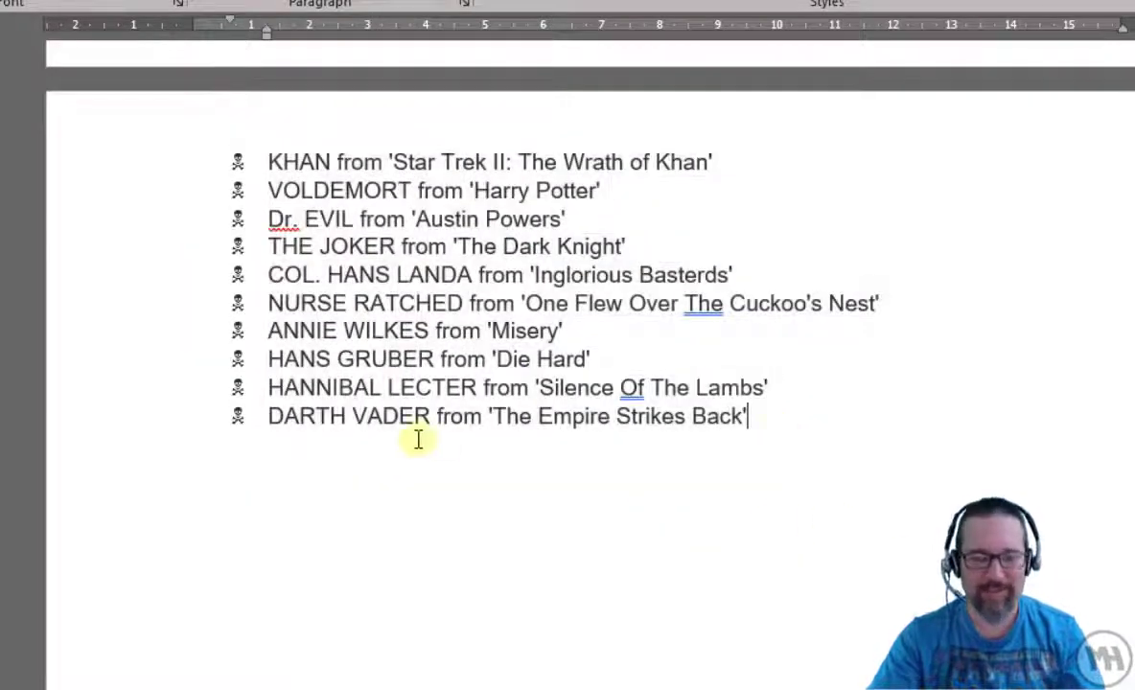
- Select the list's skull bullets and reopen the bullet library
scroll(416, 439, "up", 4)
scroll(406, 440, "up", 3)
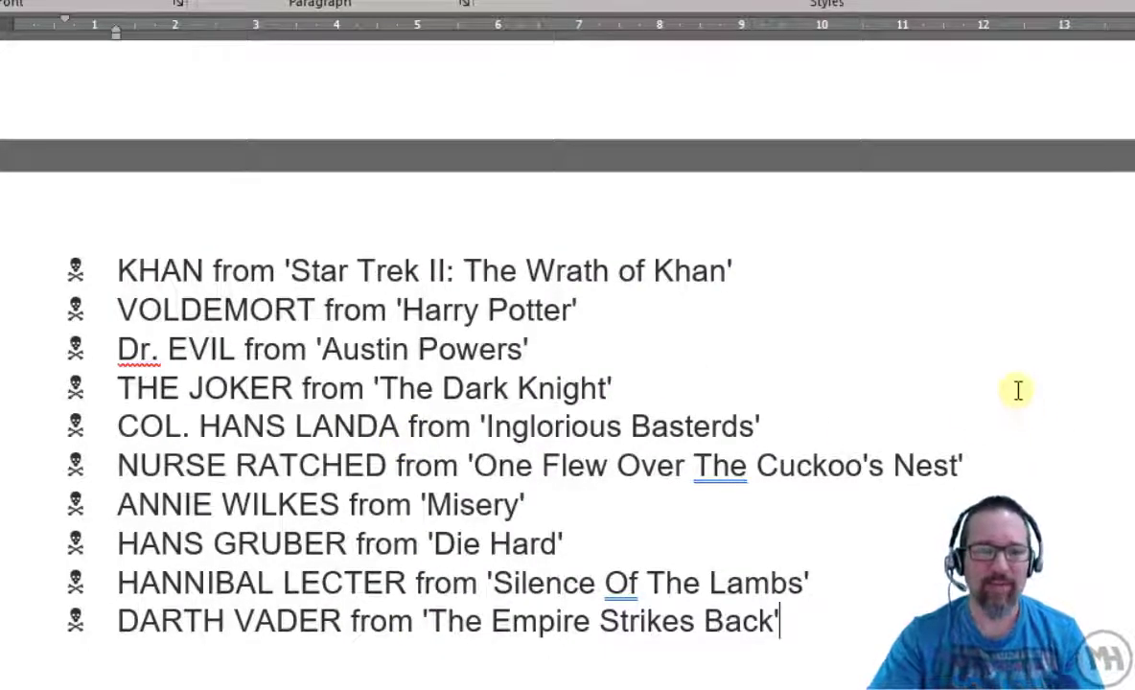
left_click(74, 267)
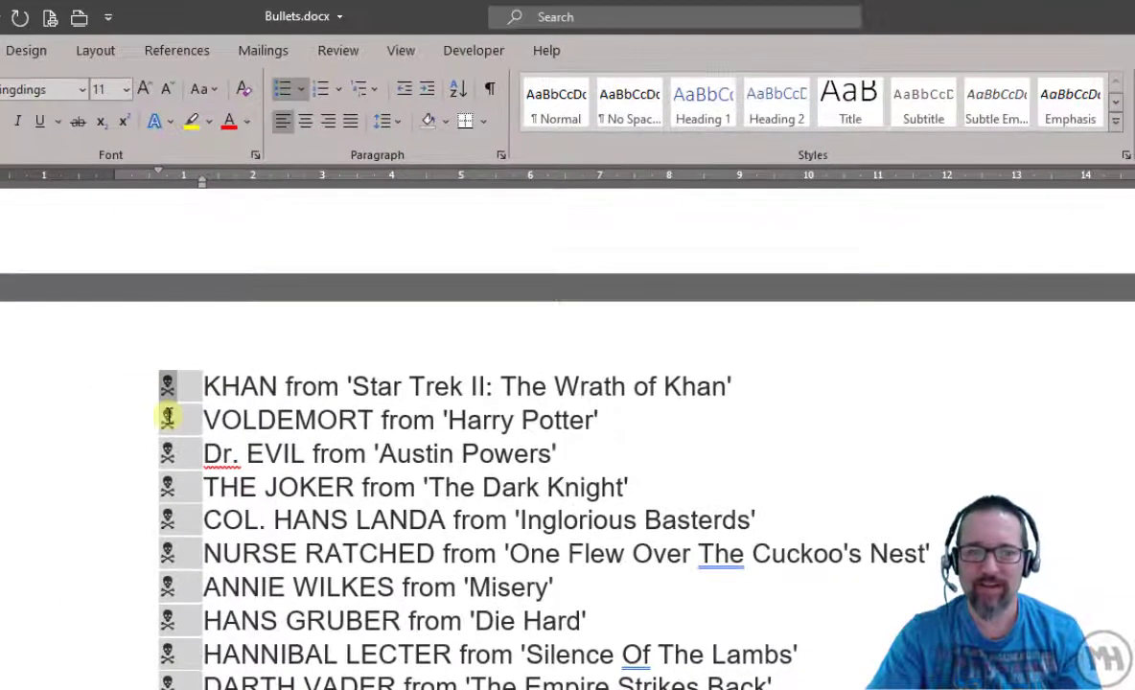
left_click(230, 384)
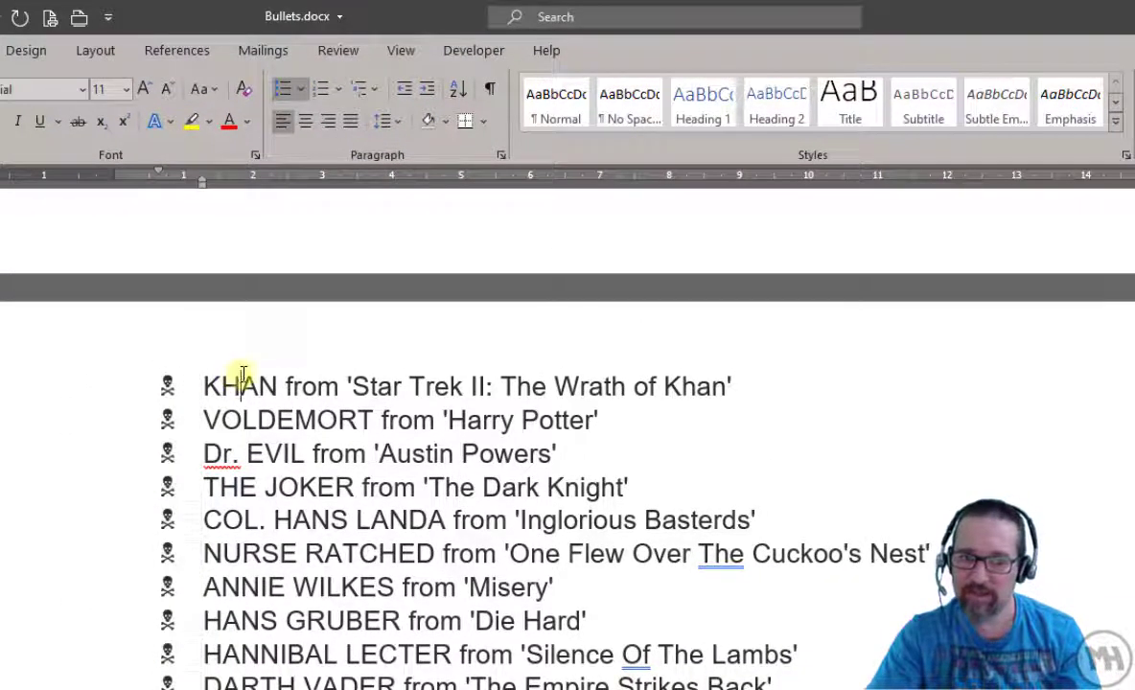
left_click(165, 383)
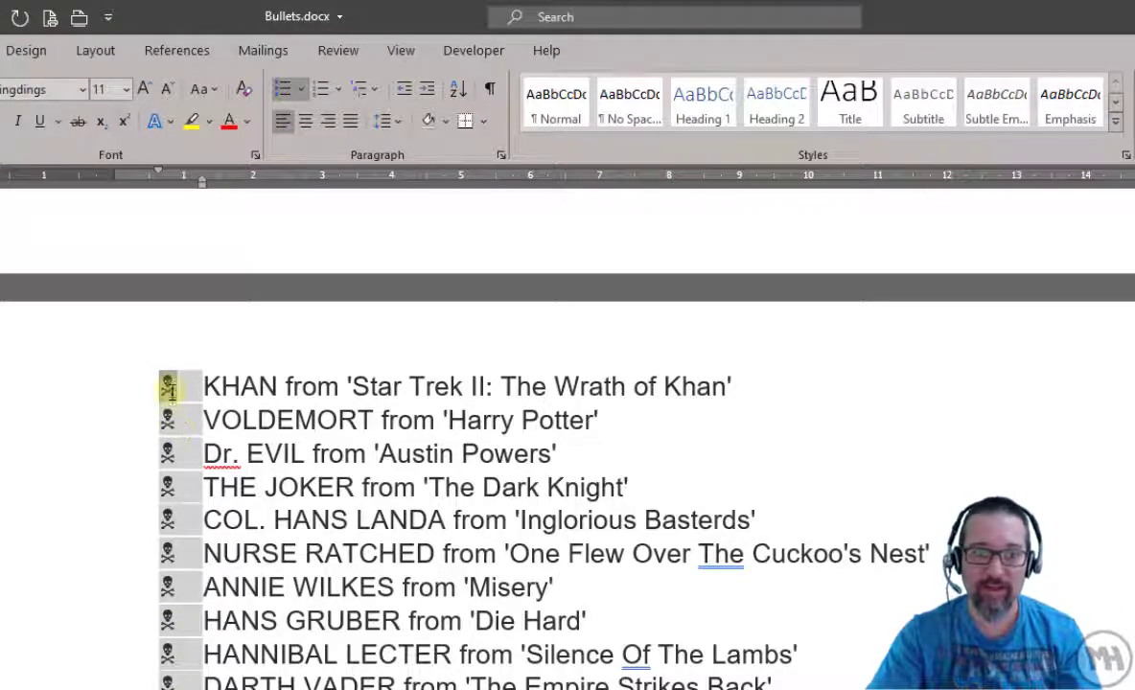
right_click(166, 384)
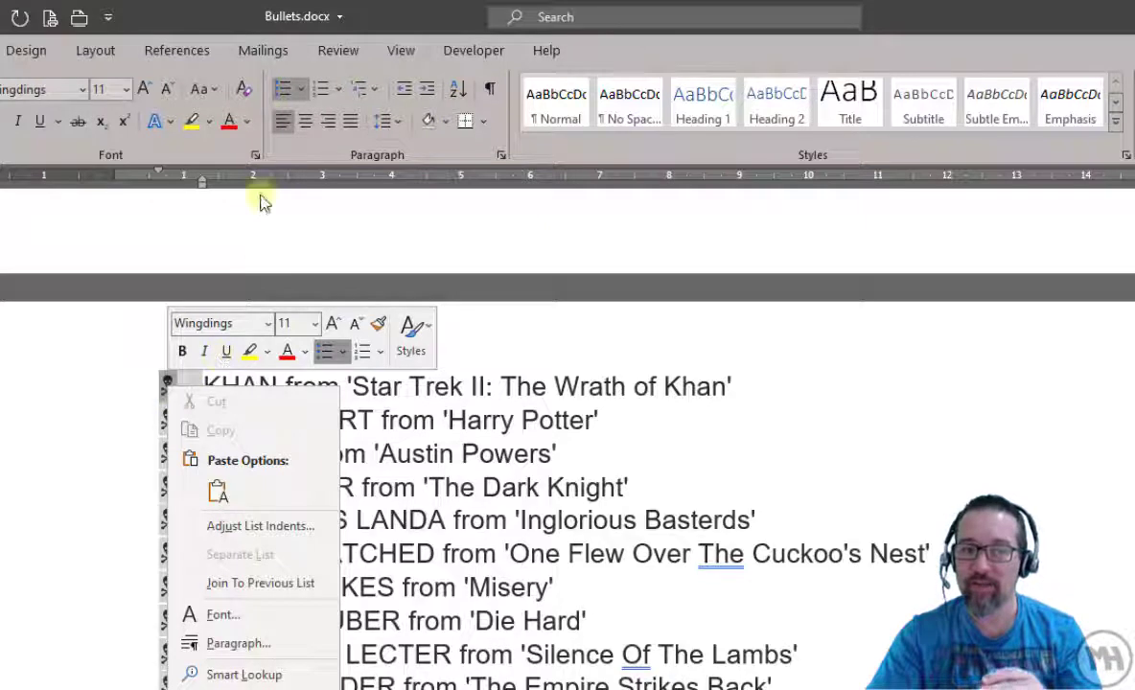
left_click(300, 89)
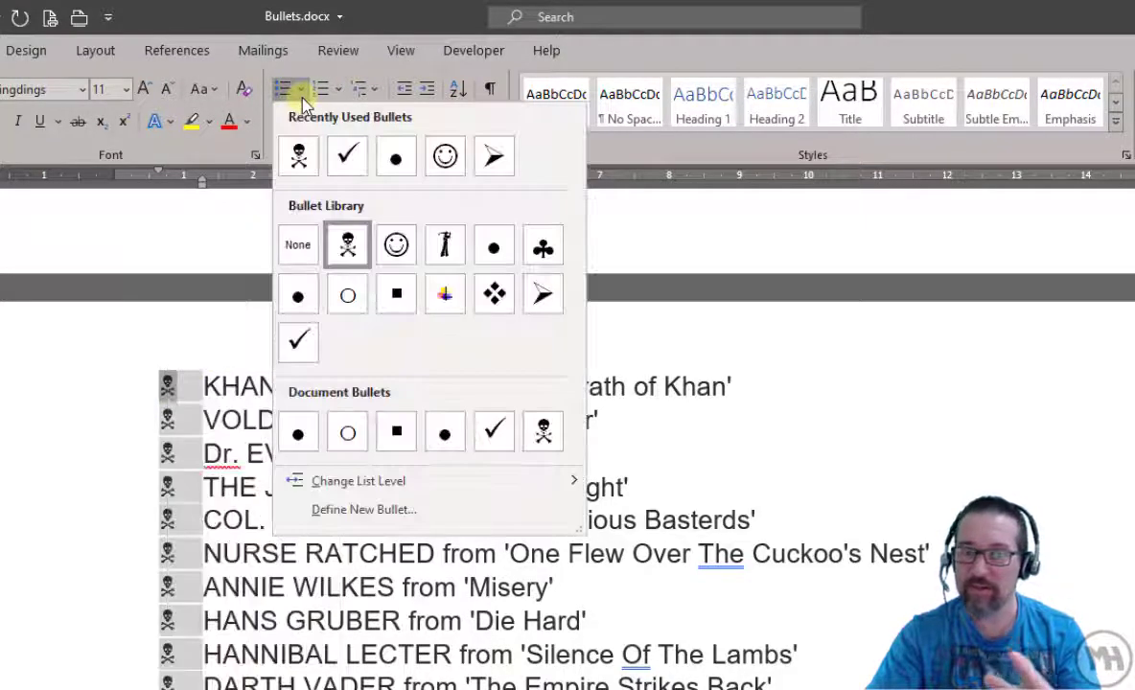
- Search Bing for 'angry face' and set the red angry-face picture as the new bullet
left_click(375, 518)
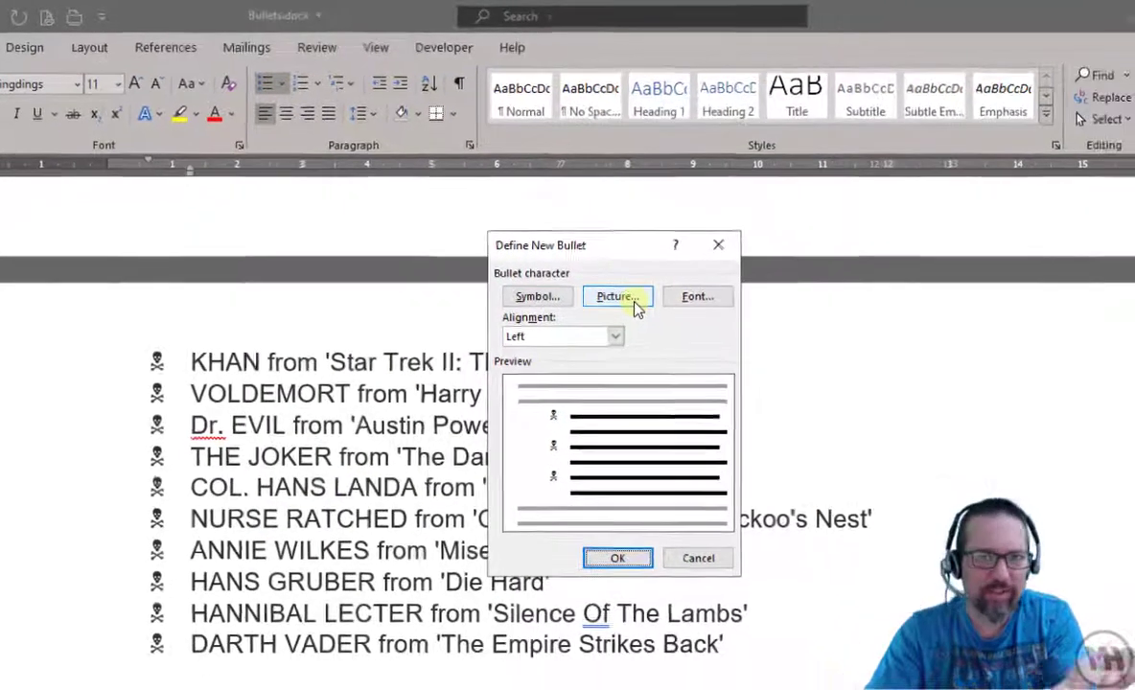
left_click(673, 324)
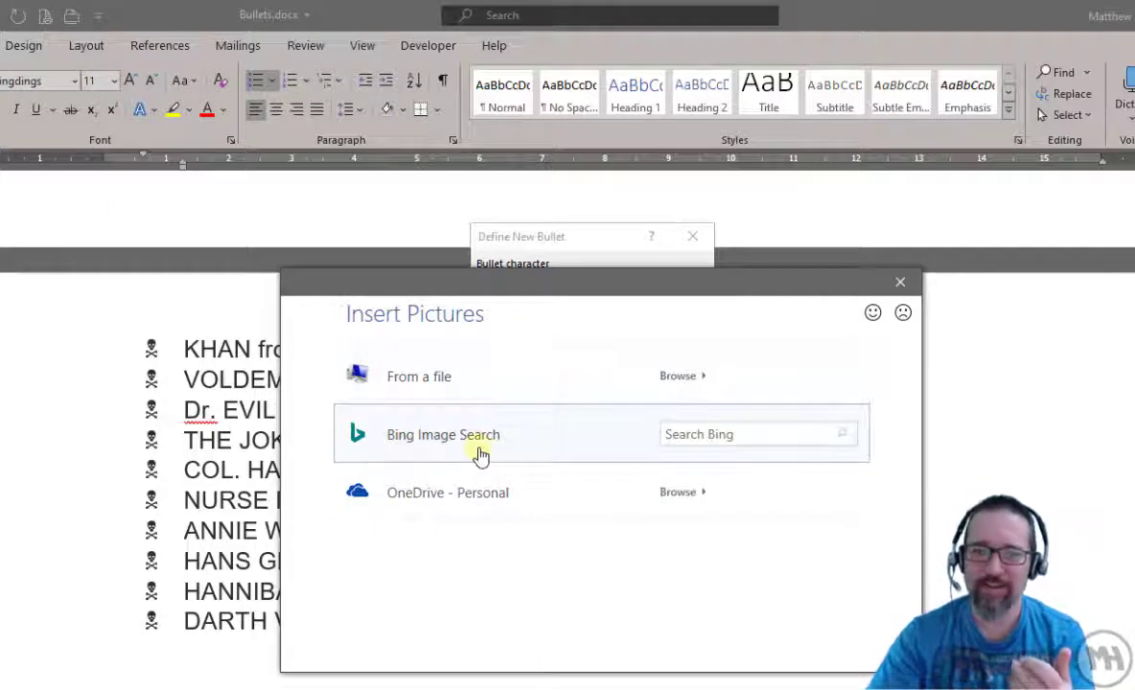
left_click(806, 435)
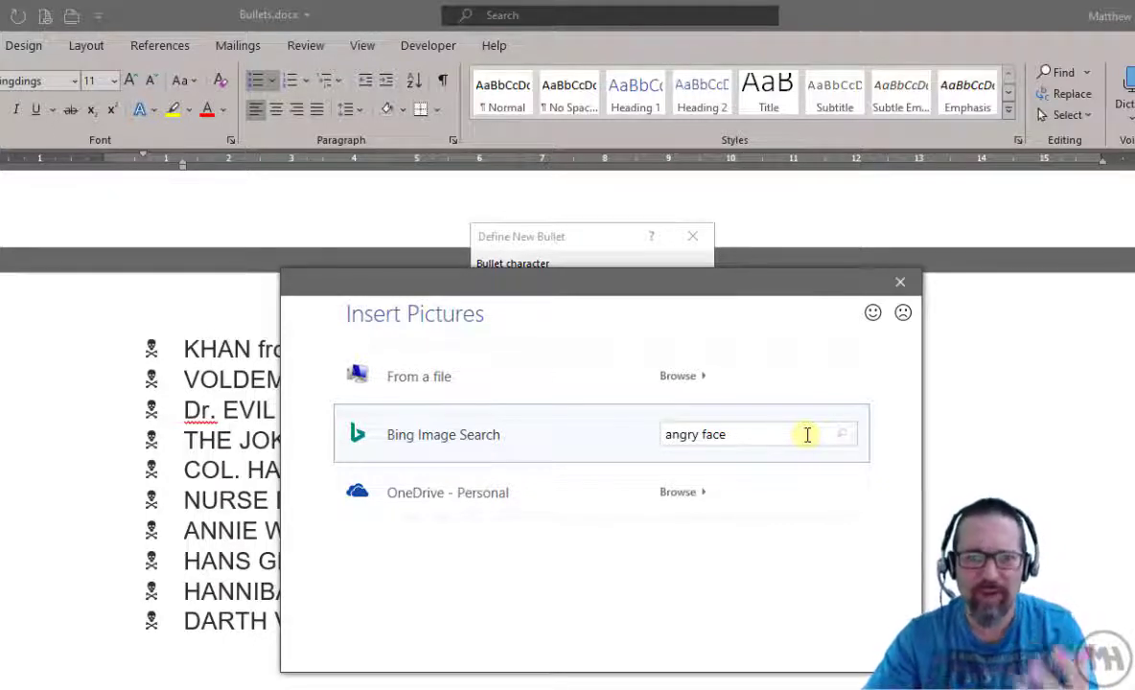
key("Return")
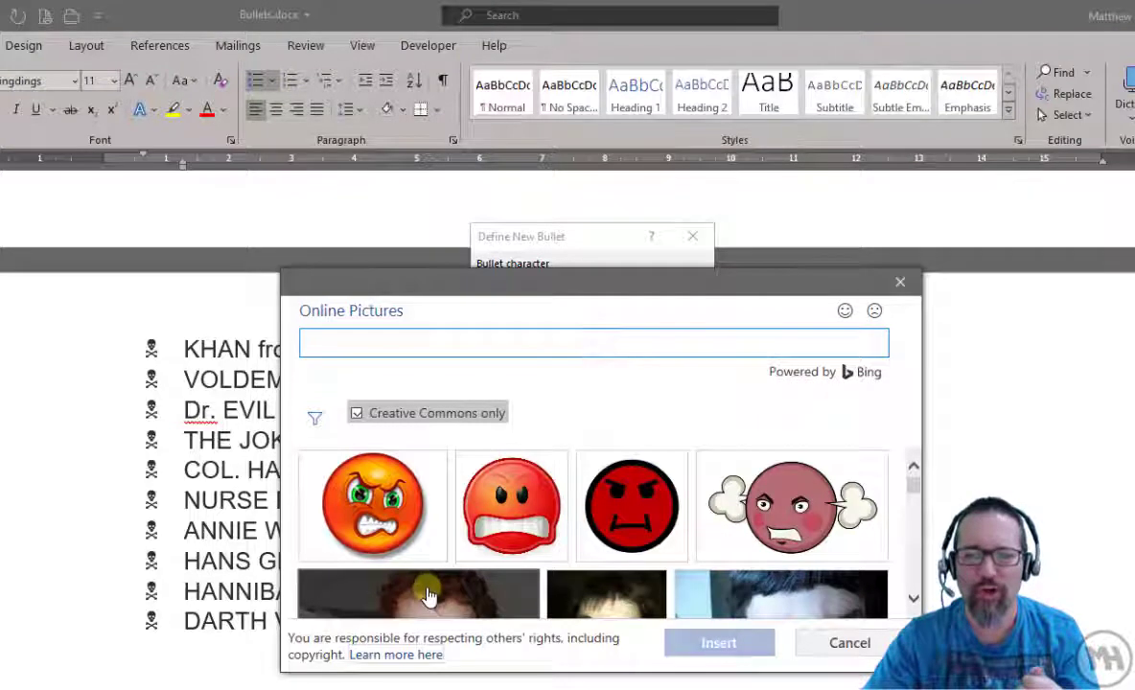
left_click(649, 508)
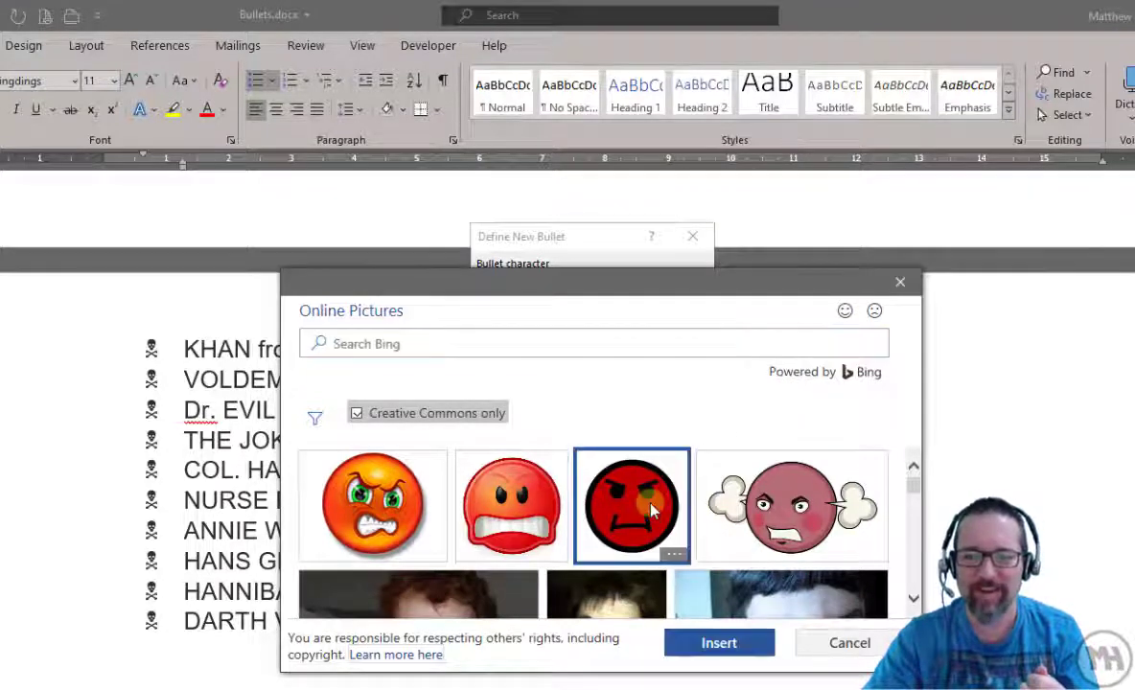
left_click(732, 648)
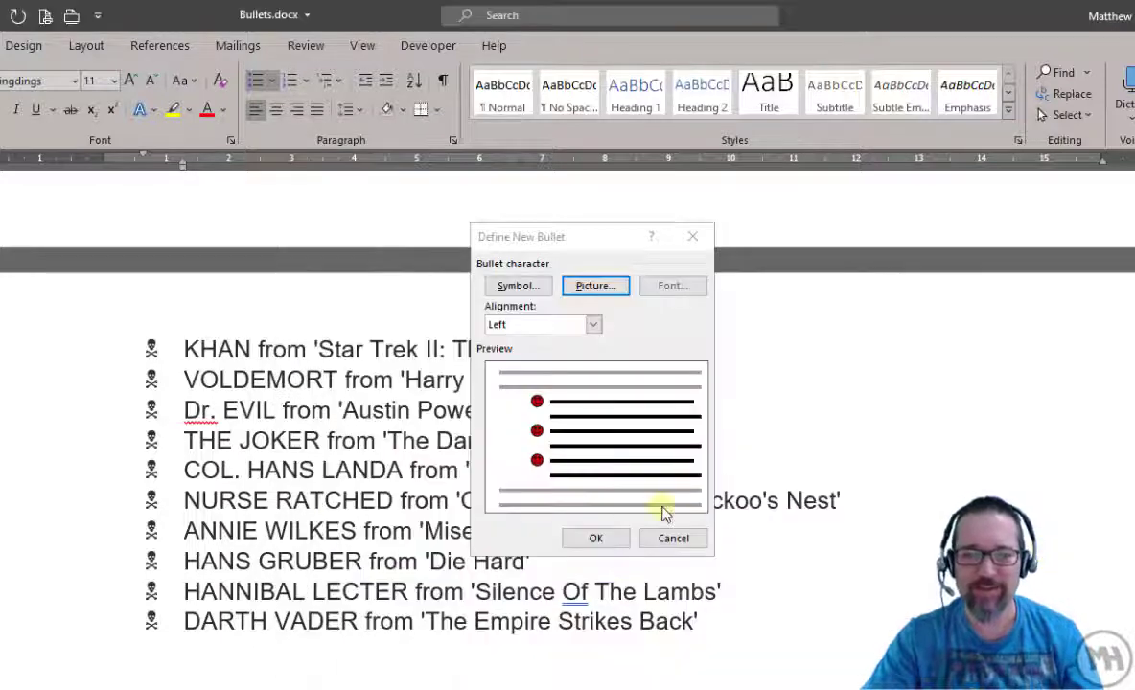
left_click(608, 540)
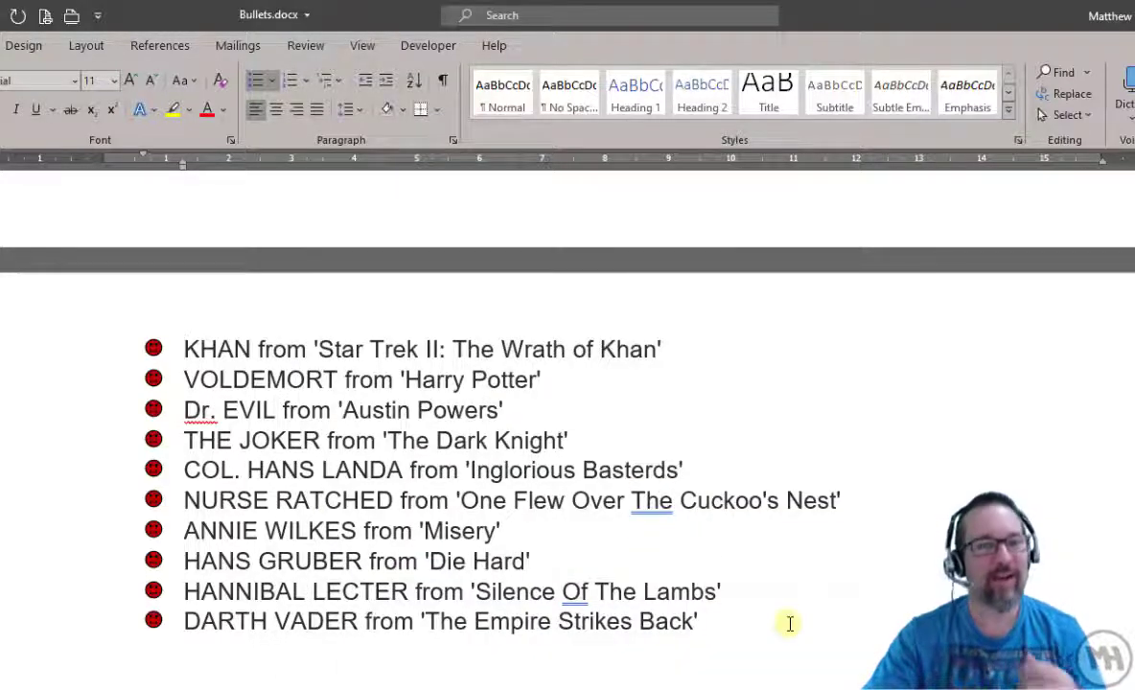